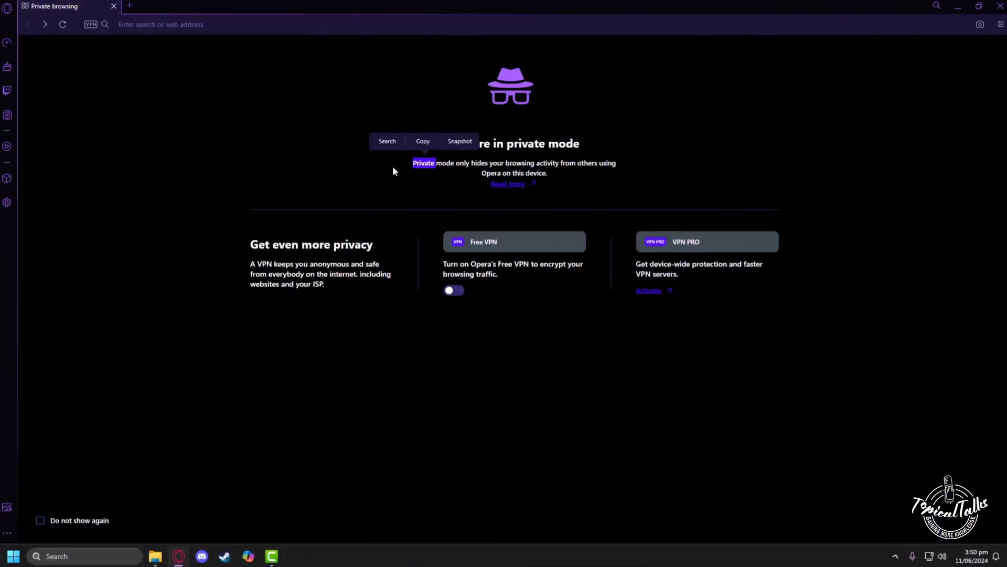
# Search Google for 'bloxstrap' from Opera's address bar
pyautogui.click(382, 174)
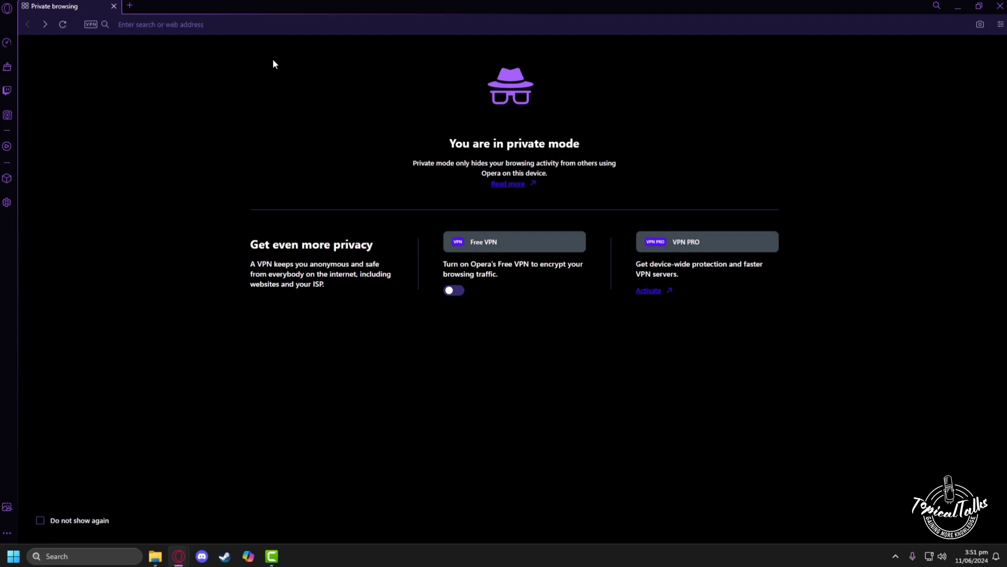
pyautogui.click(278, 25)
pyautogui.write('blox')
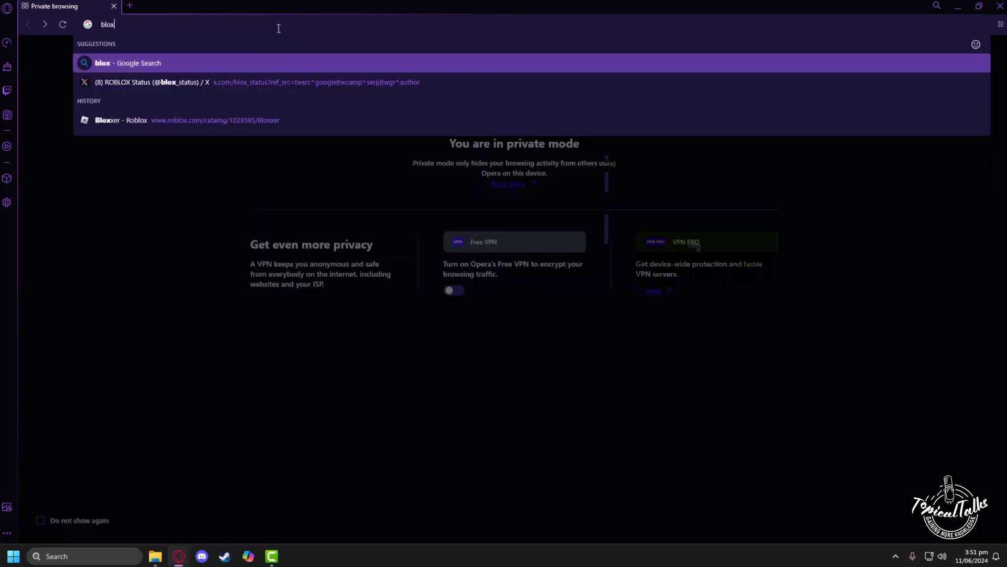
pyautogui.write('strap')
pyautogui.press('Return')
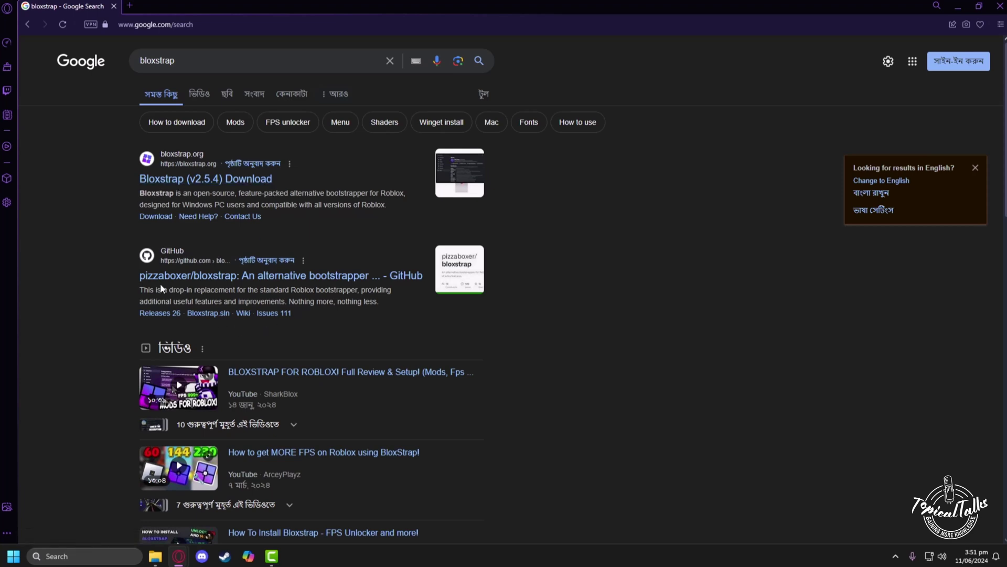
# Open the pizzaboxer/bloxstrap GitHub result and go to its Releases page
pyautogui.click(233, 276)
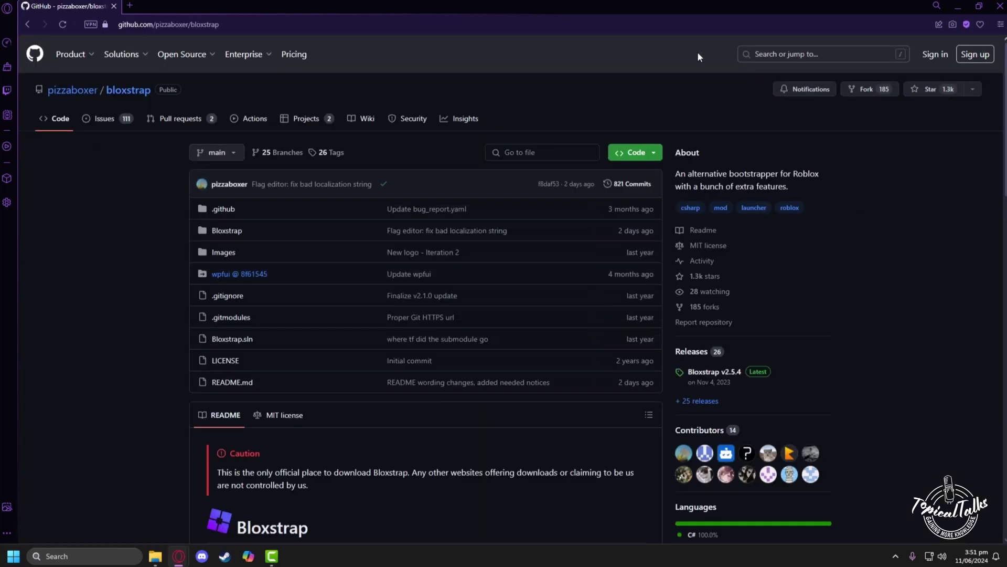
pyautogui.click(693, 354)
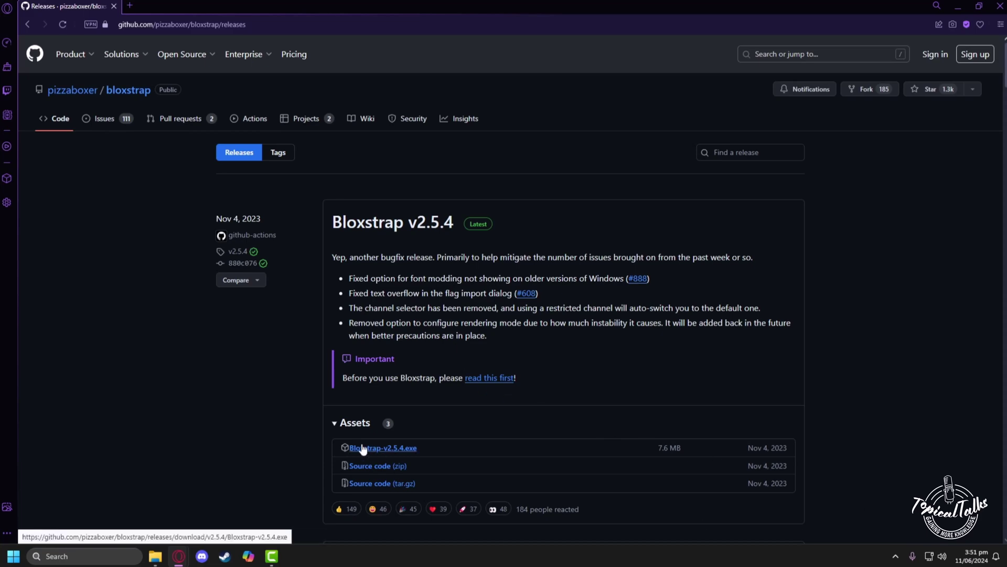
pyautogui.scroll(-1, 382, 447)
pyautogui.scroll(-1, 384, 442)
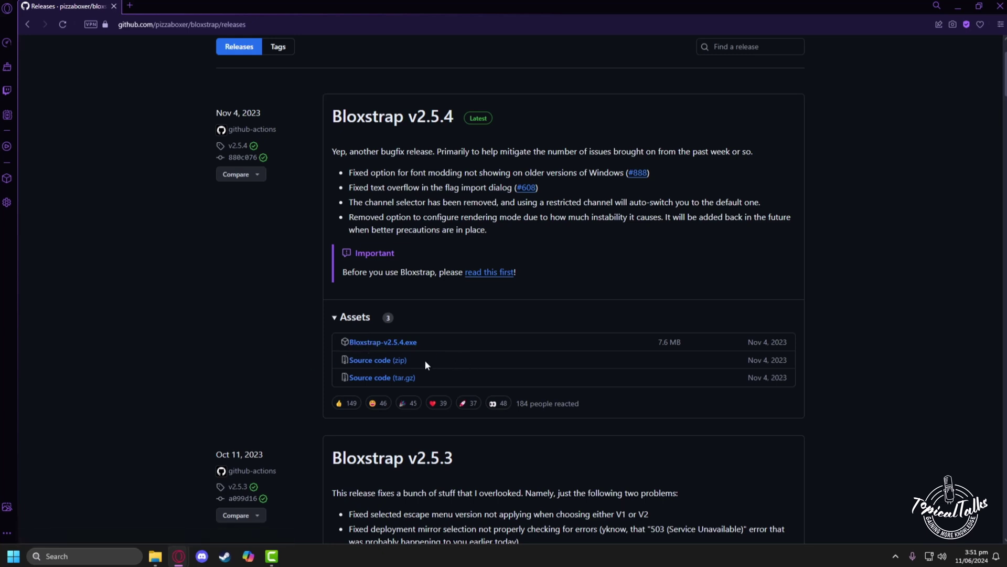
# Download Bloxstrap-v2.5.4.exe from the release assets and save it to the Desktop
pyautogui.click(364, 345)
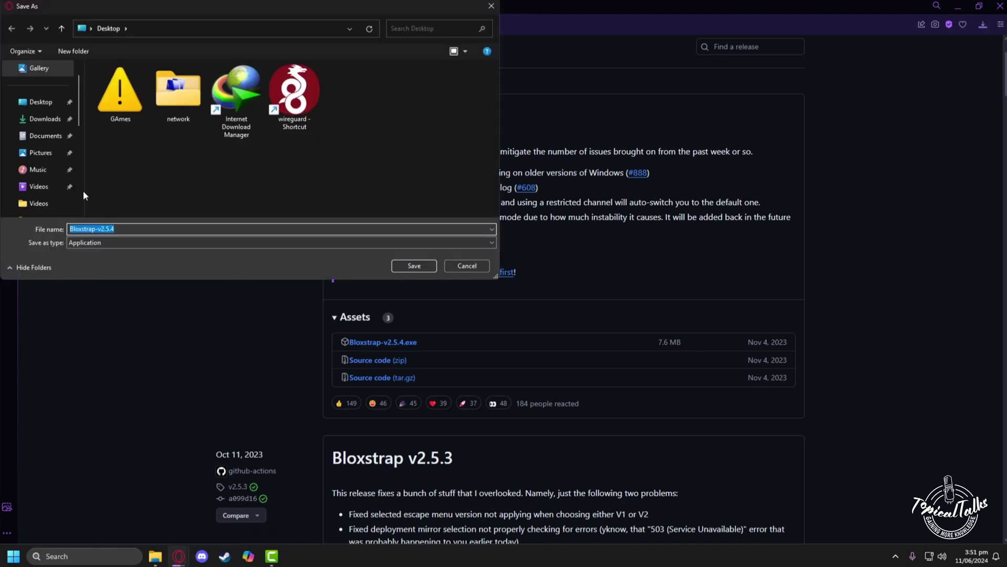
pyautogui.click(414, 266)
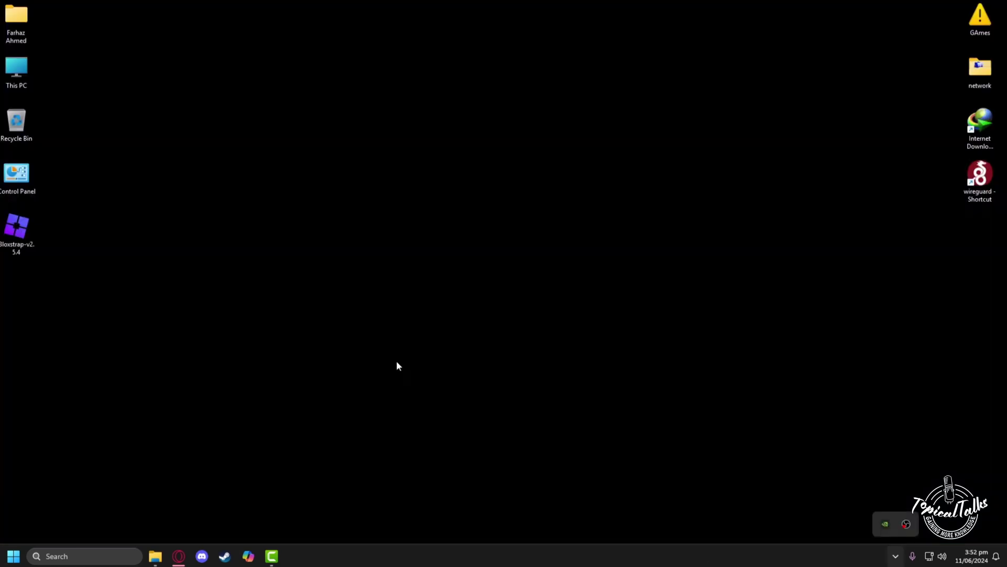
# Move the Bloxstrap installer onto the desktop, launch it, and maximize its menu
pyautogui.moveTo(16, 228); pyautogui.dragTo(418, 175)
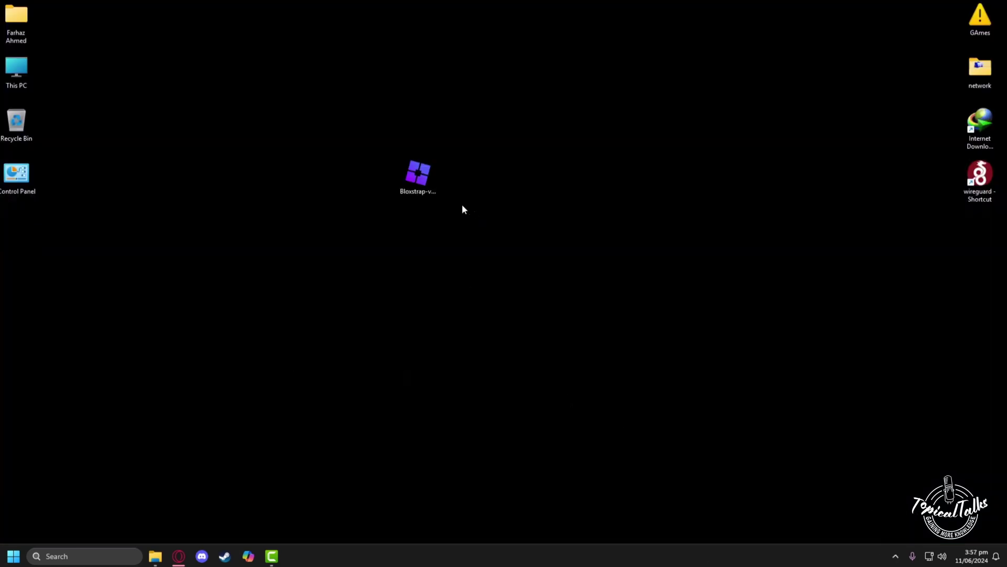
pyautogui.doubleClick(432, 187)
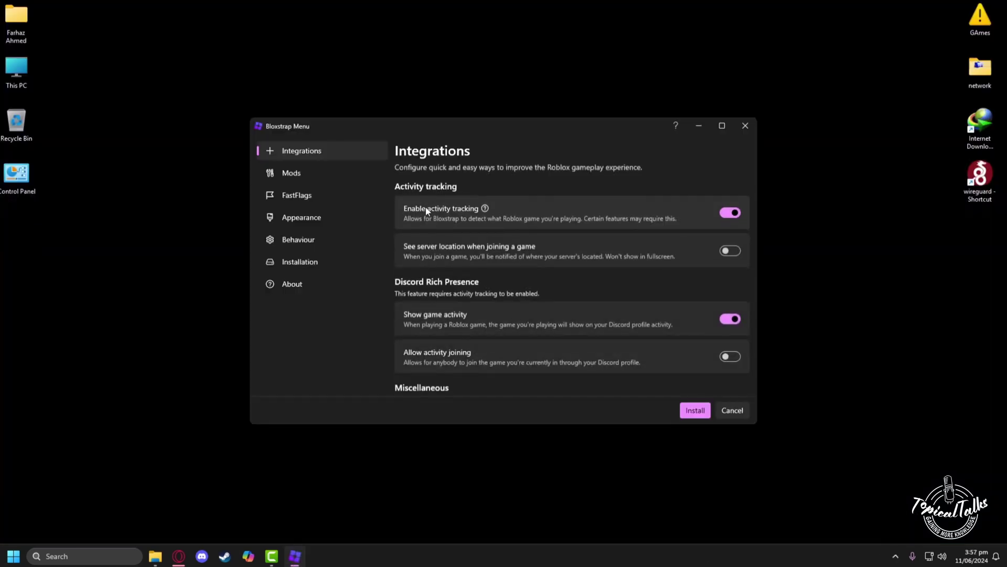
pyautogui.click(722, 127)
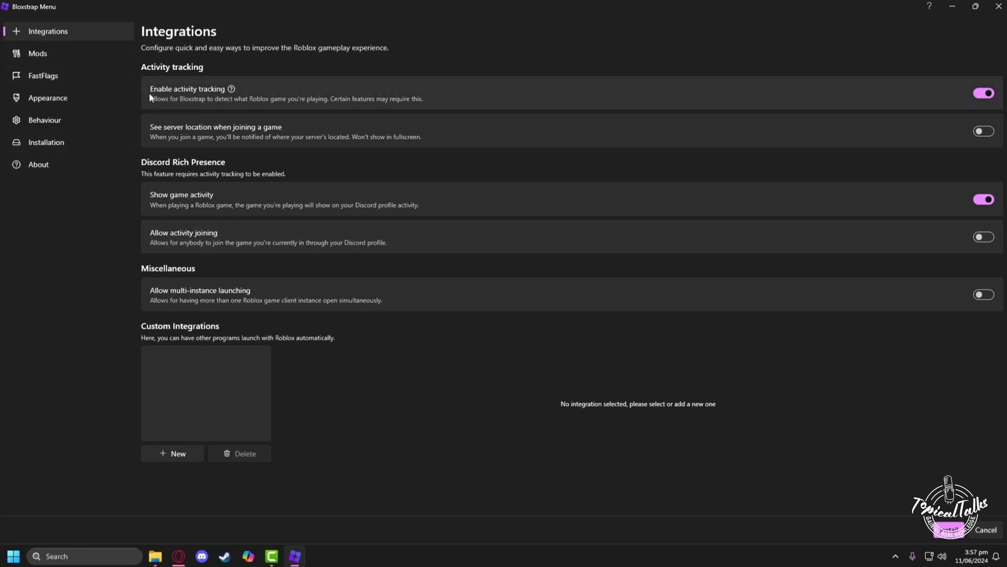
# In the FastFlags settings, choose Version 2 (2020) as the preferred escape menu version
pyautogui.click(35, 78)
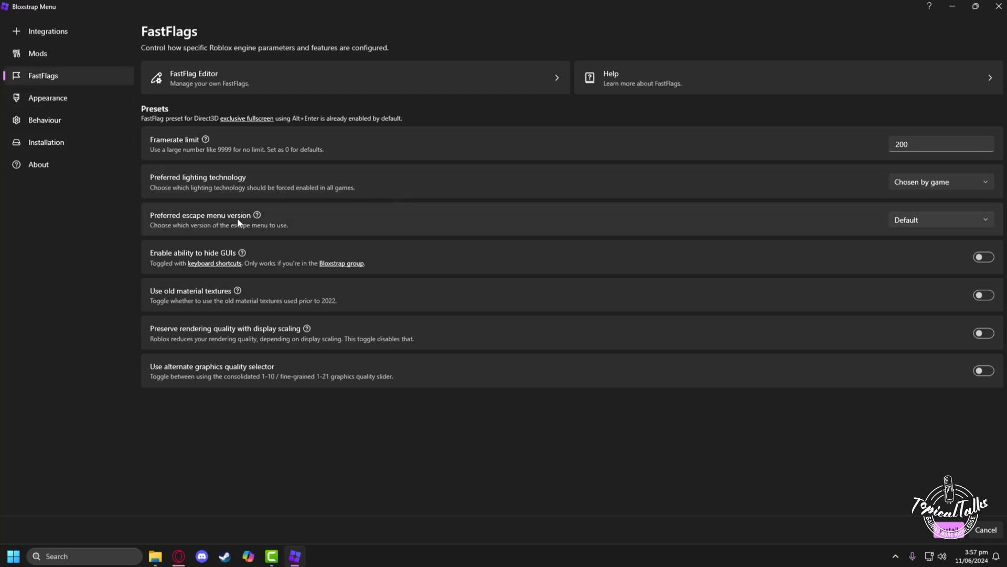
pyautogui.click(903, 220)
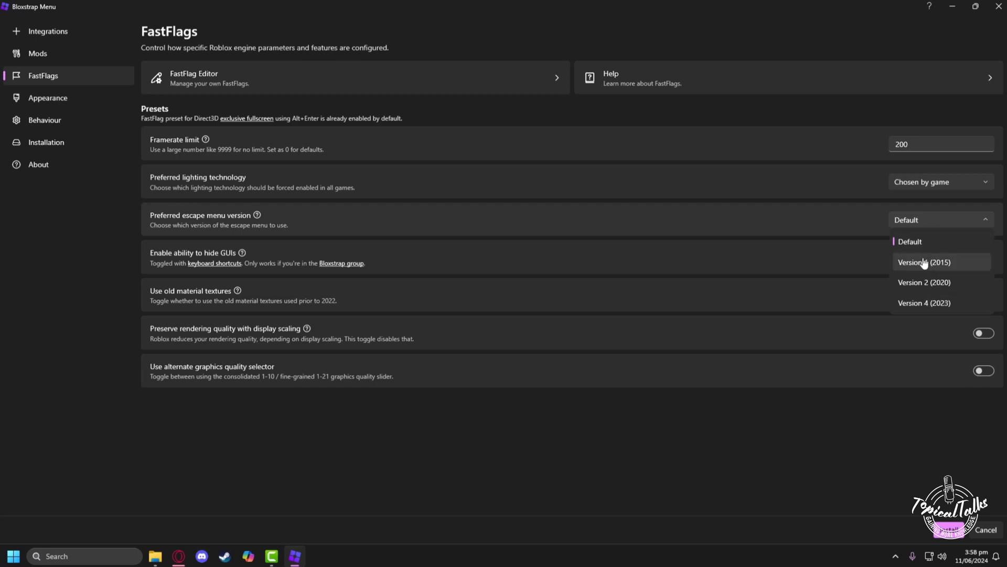
pyautogui.click(675, 425)
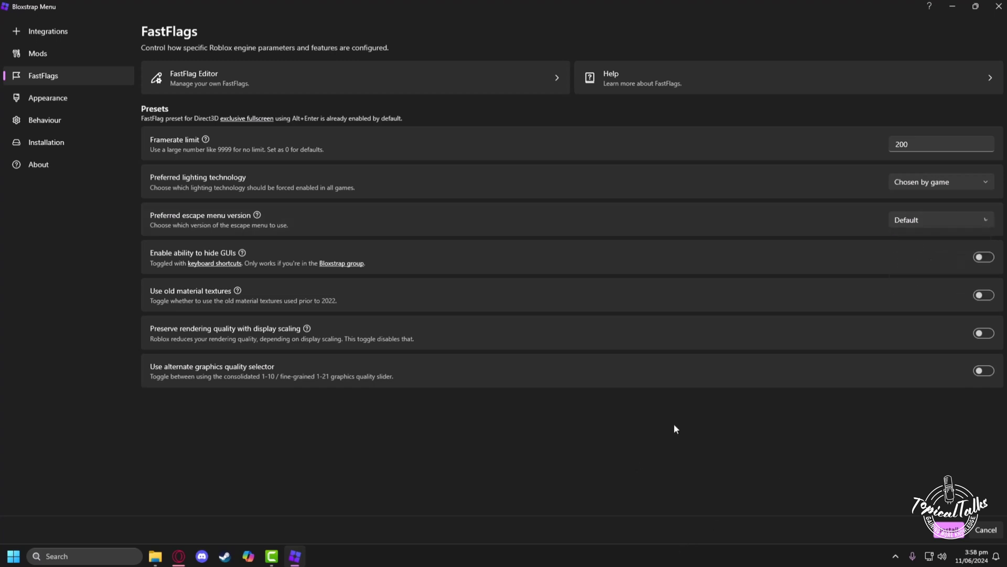
pyautogui.click(952, 227)
pyautogui.click(927, 285)
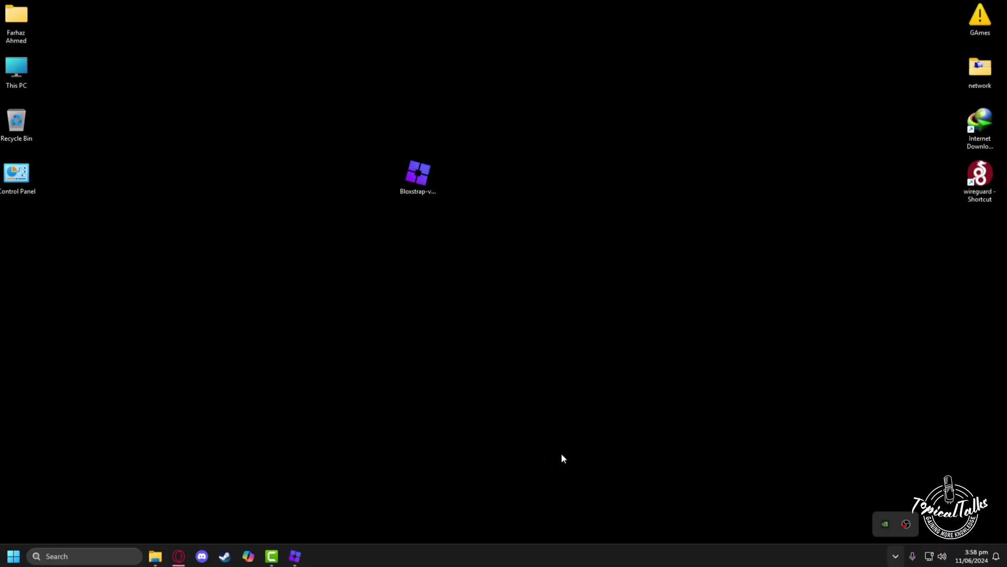
# Search Windows for 'ro' and open Roblox Player from the results
pyautogui.click(102, 555)
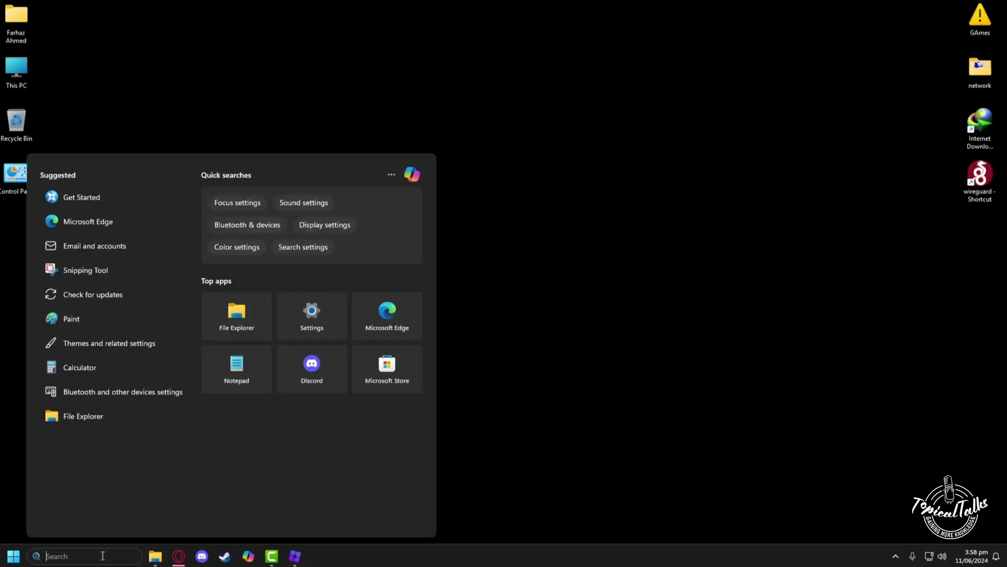
pyautogui.write('roblox Player')
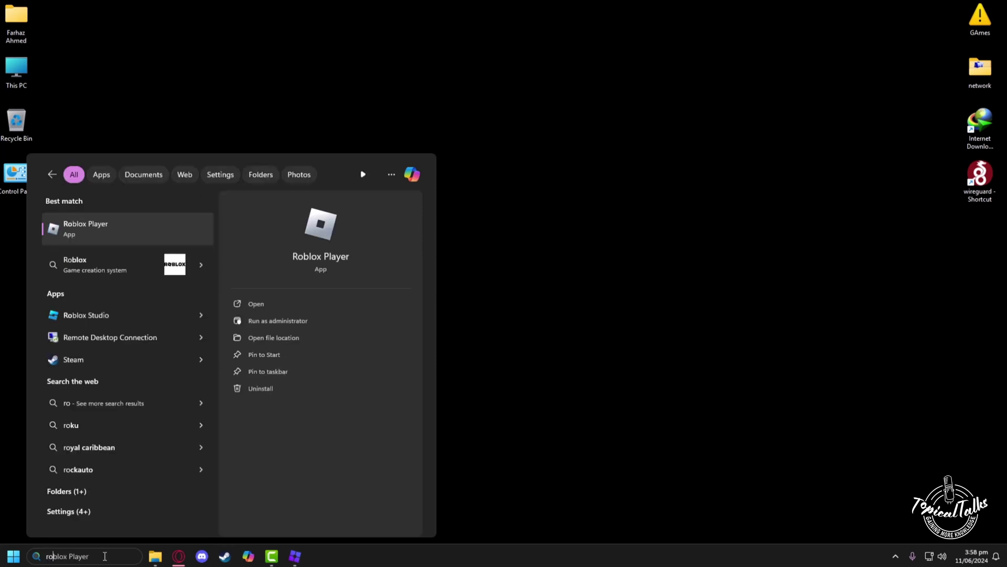
pyautogui.click(290, 305)
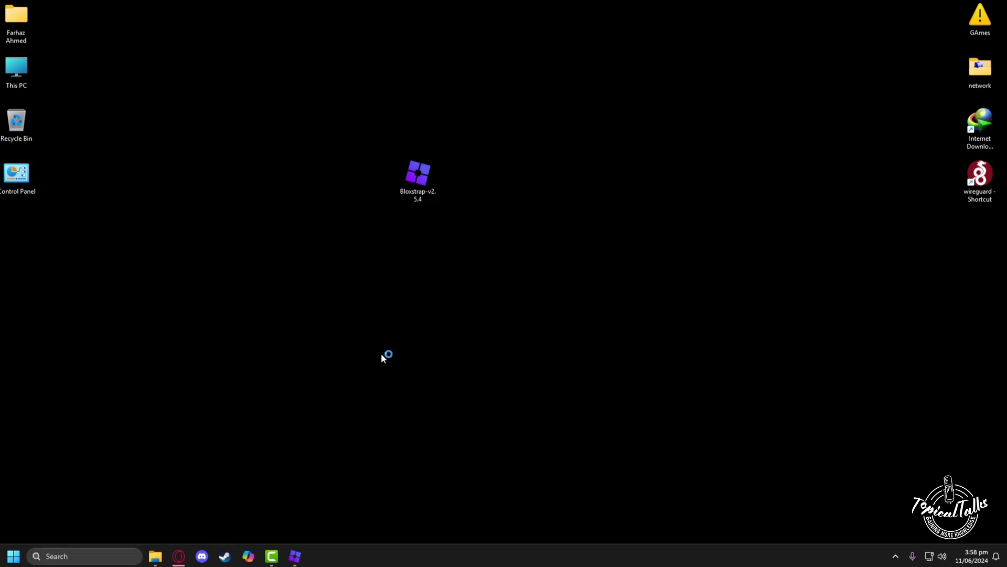